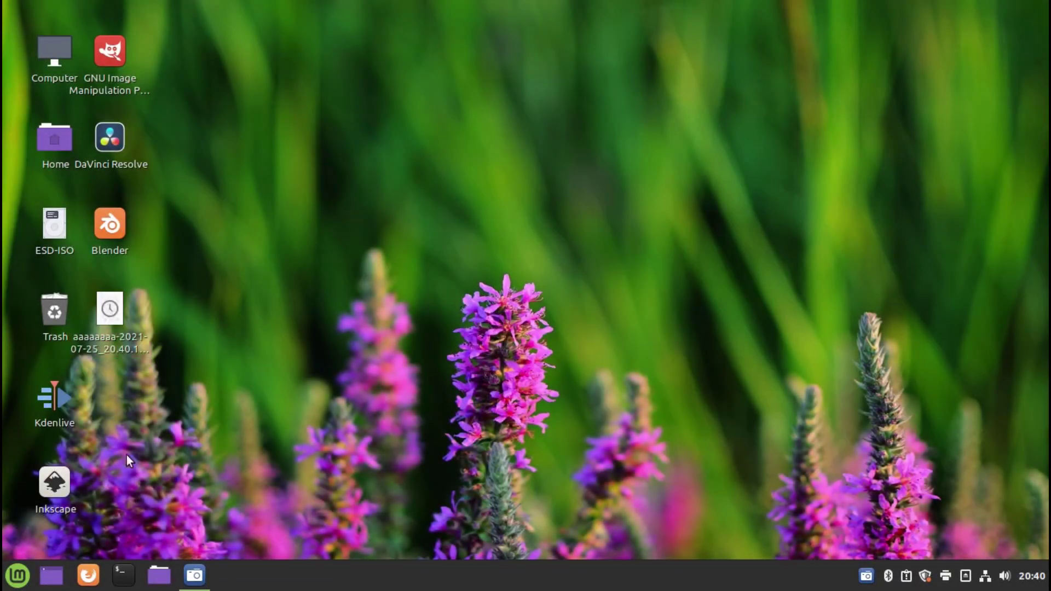
Launch GIMP from the GNU Image Manipulation Program desktop icon.
double_click(114, 75)
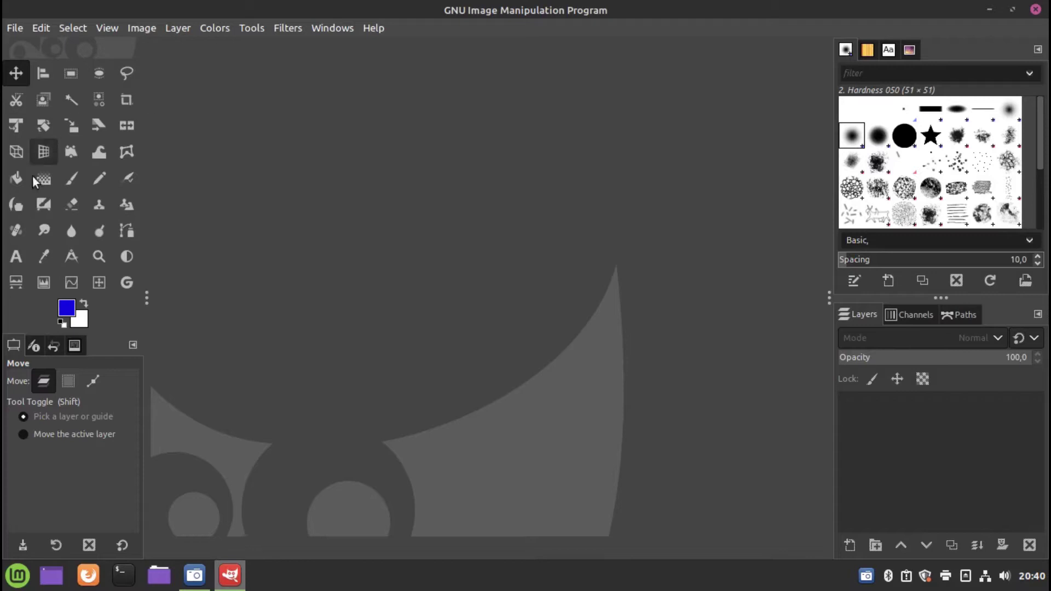
Open Preferences from the Edit menu.
click(34, 31)
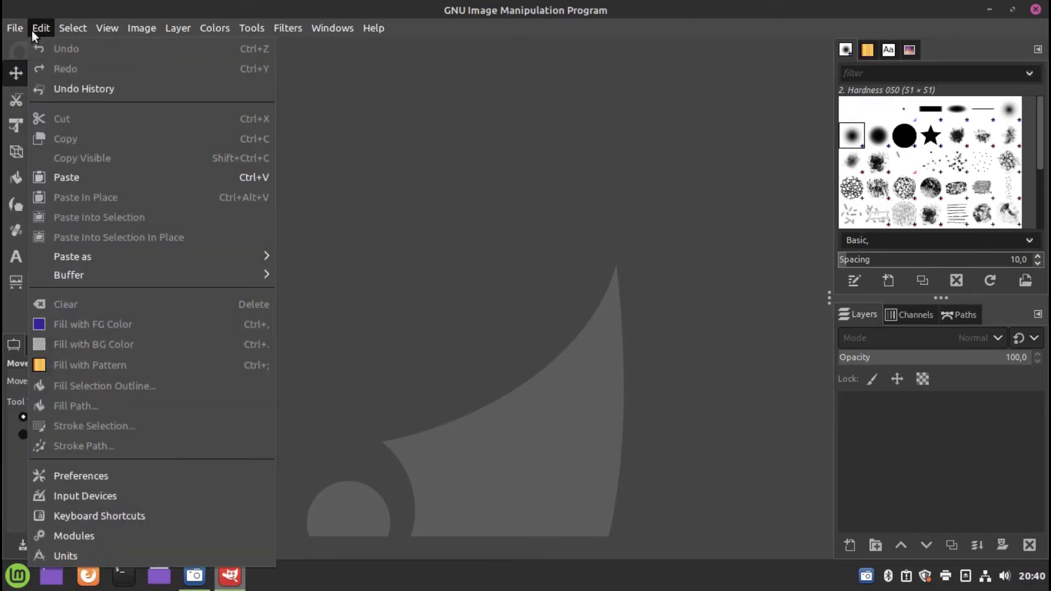
click(84, 483)
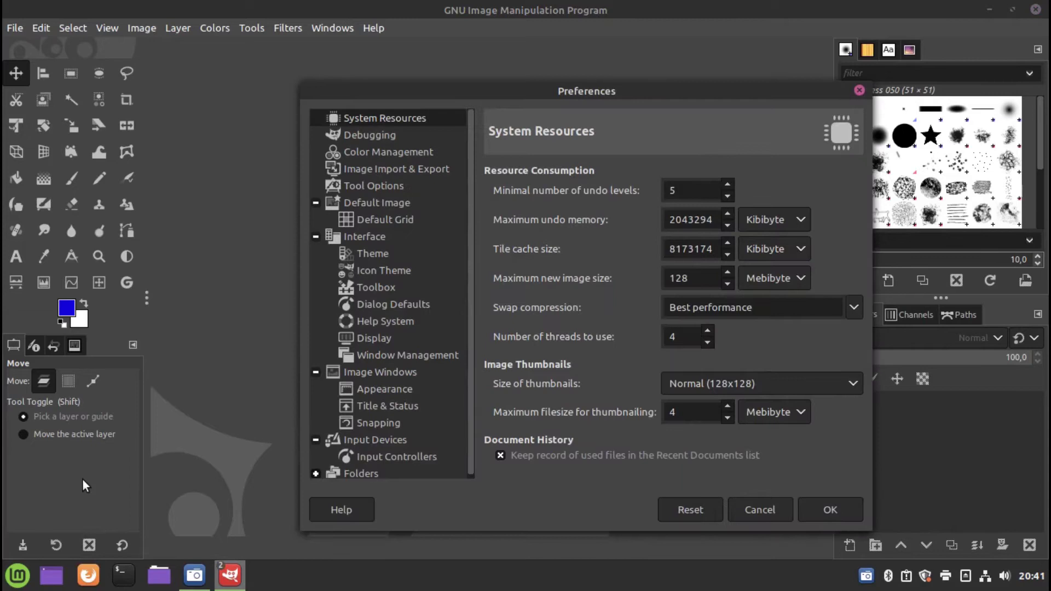
Preview the Gray, Light and System interface themes, then settle back on Dark.
click(381, 255)
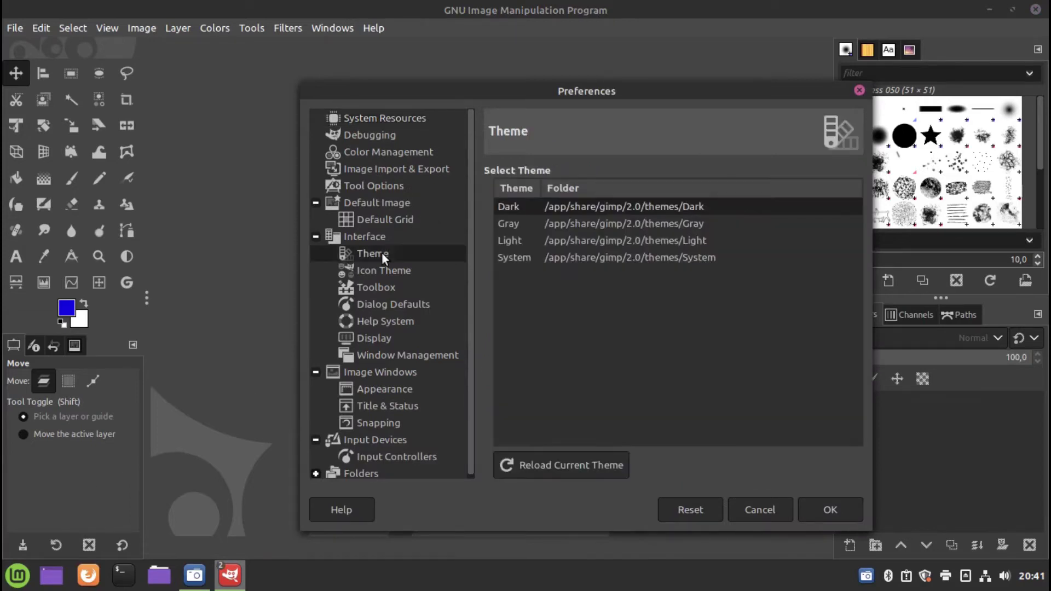
click(519, 225)
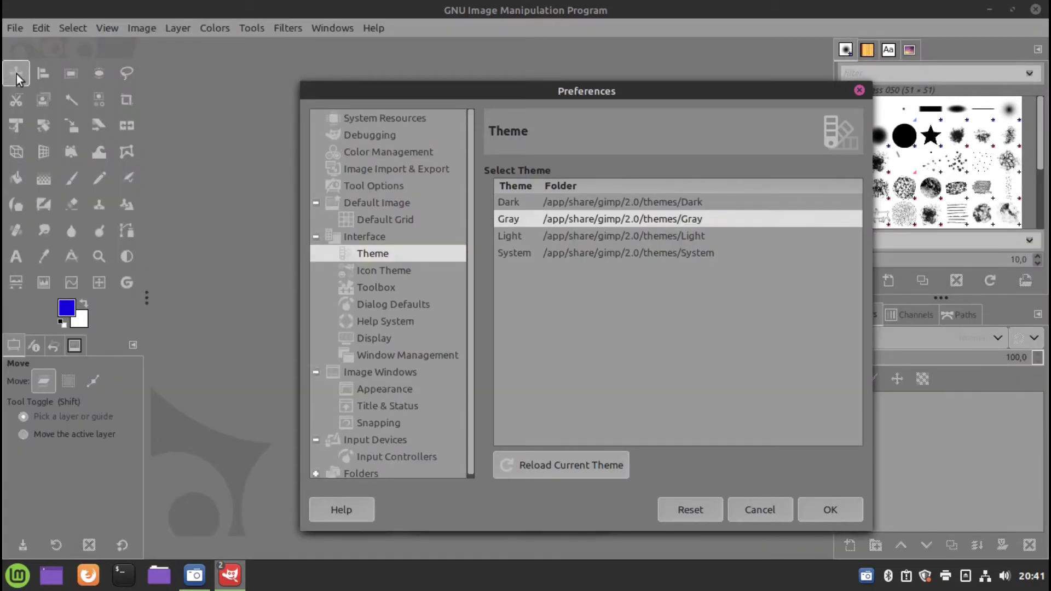
click(515, 239)
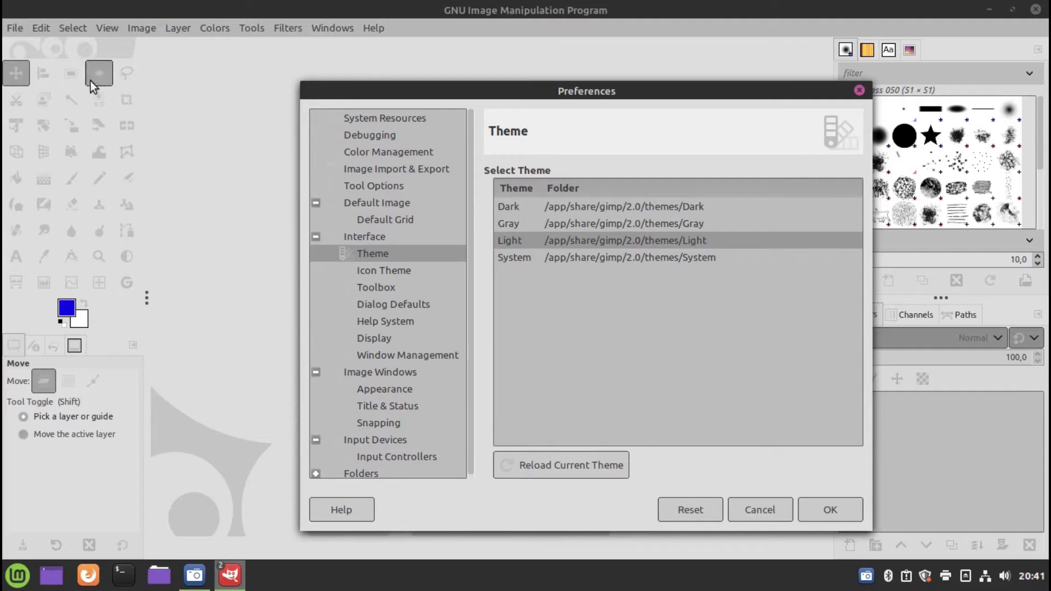
click(510, 257)
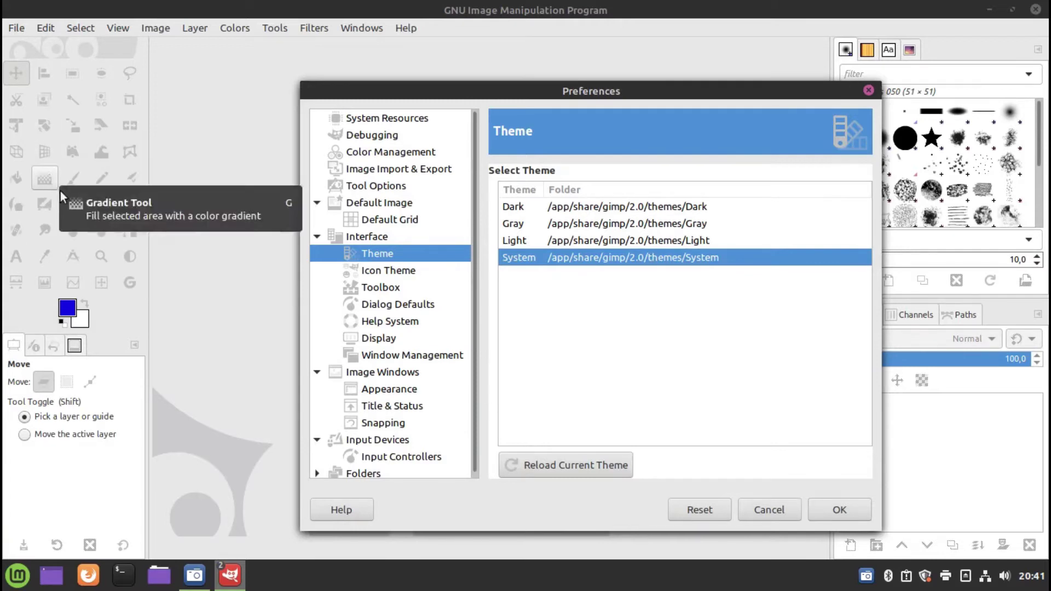
click(513, 207)
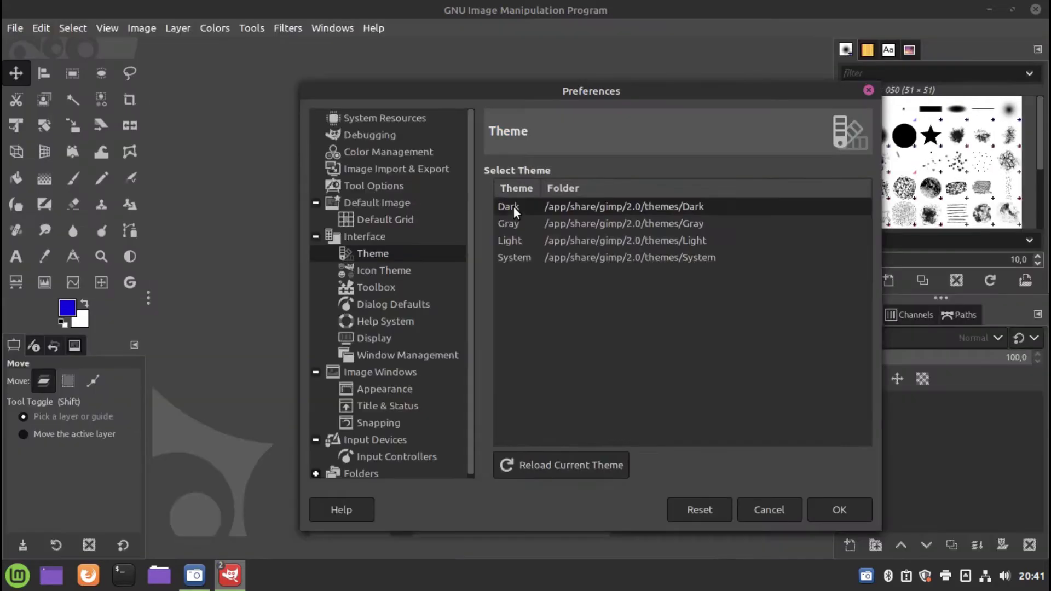
Preview the Color, Legacy, Symbolic and Symbolic variant icon themes, ending on Symbolic-Inverted-High-Contrast.
click(387, 270)
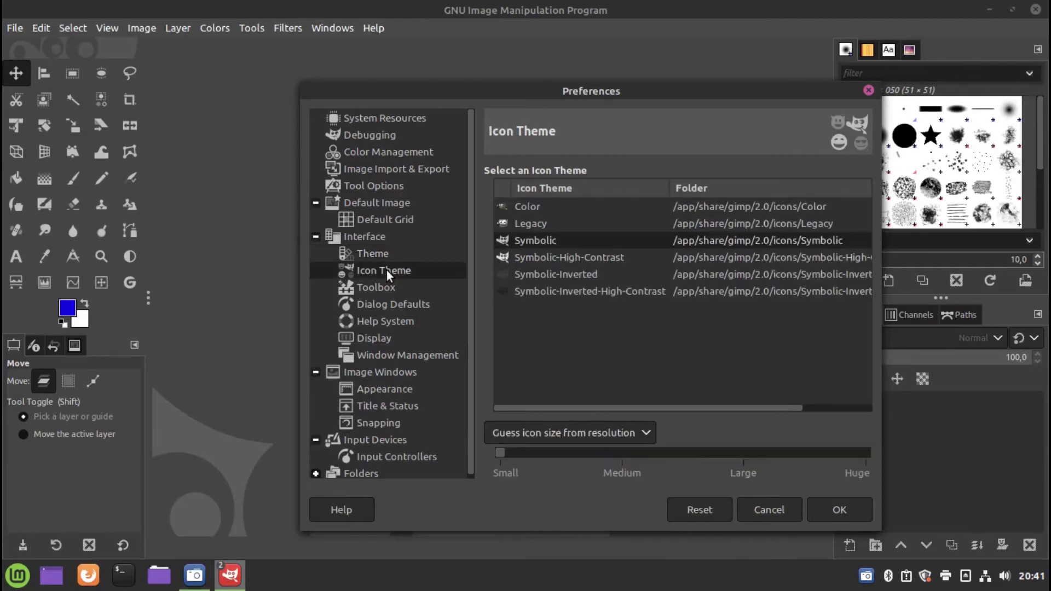
click(522, 207)
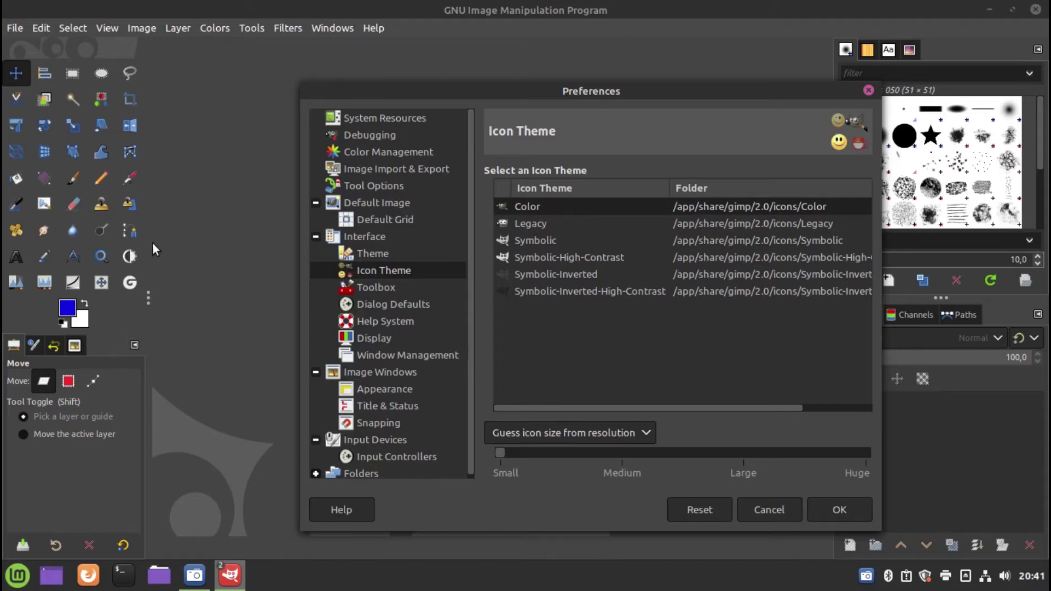
click(538, 225)
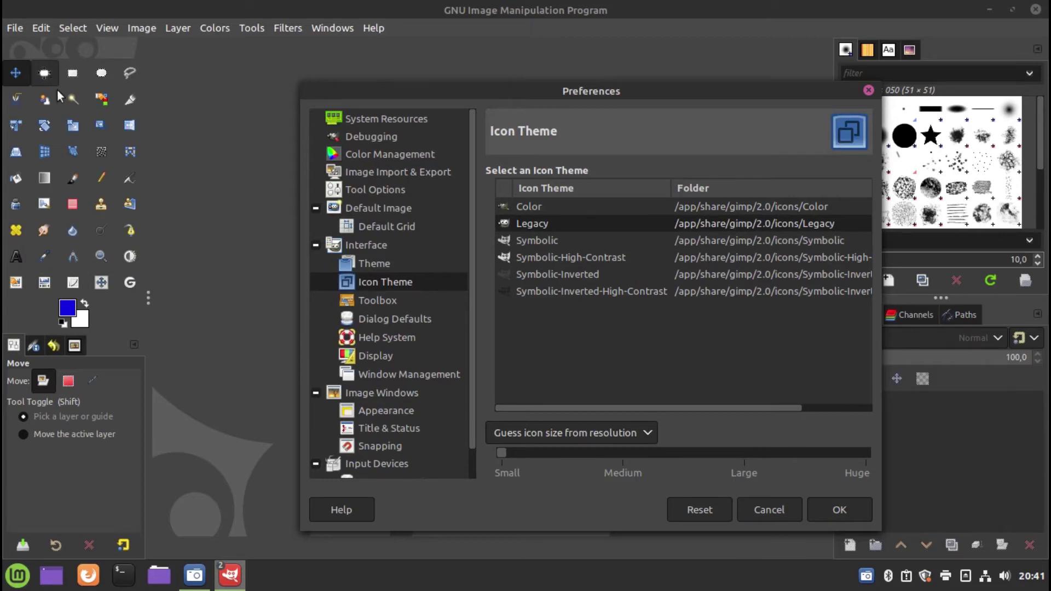
click(539, 240)
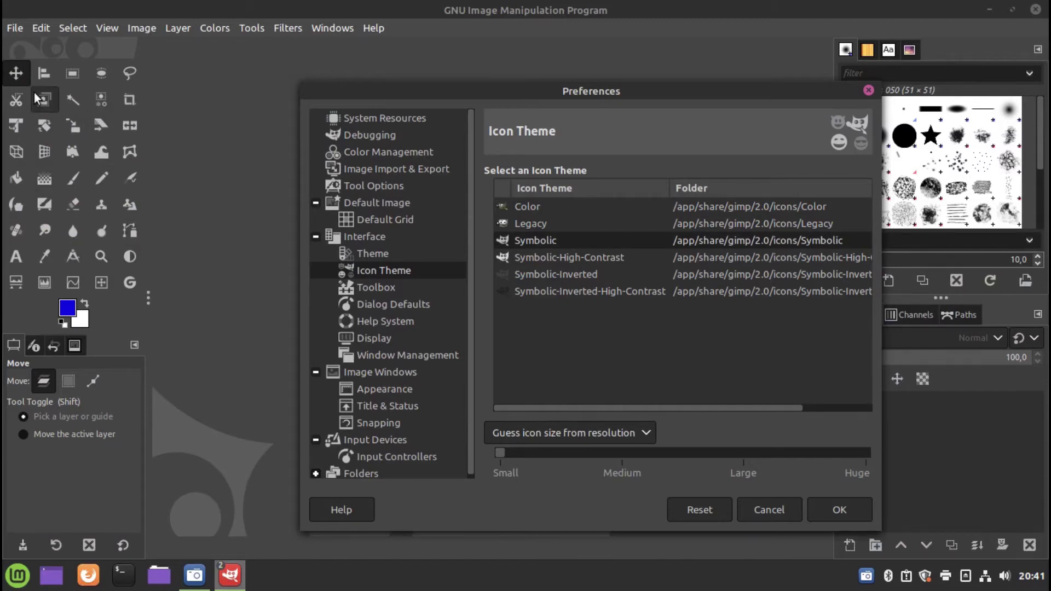
click(522, 257)
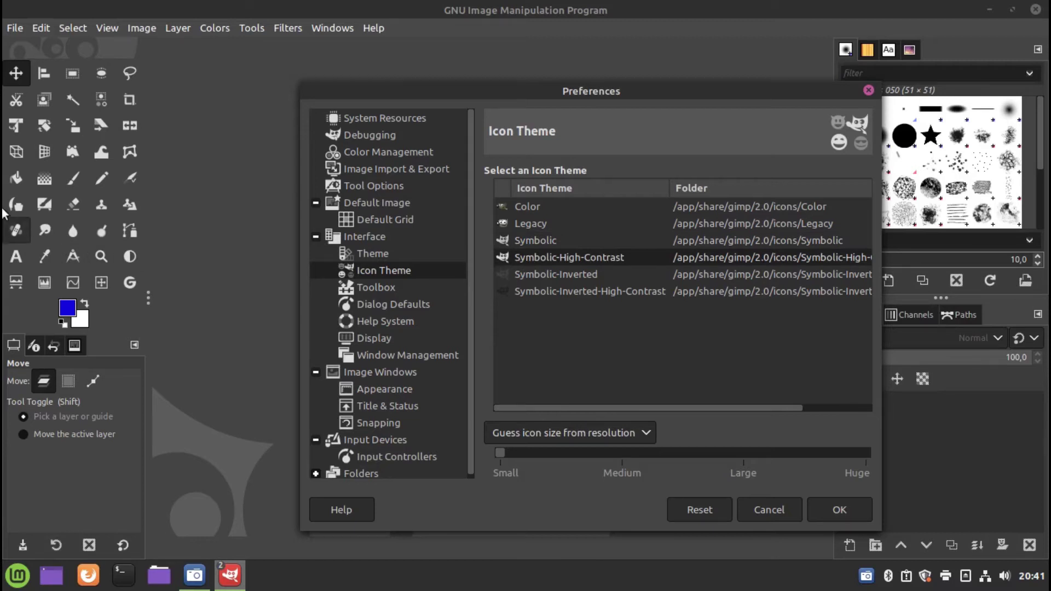
click(557, 274)
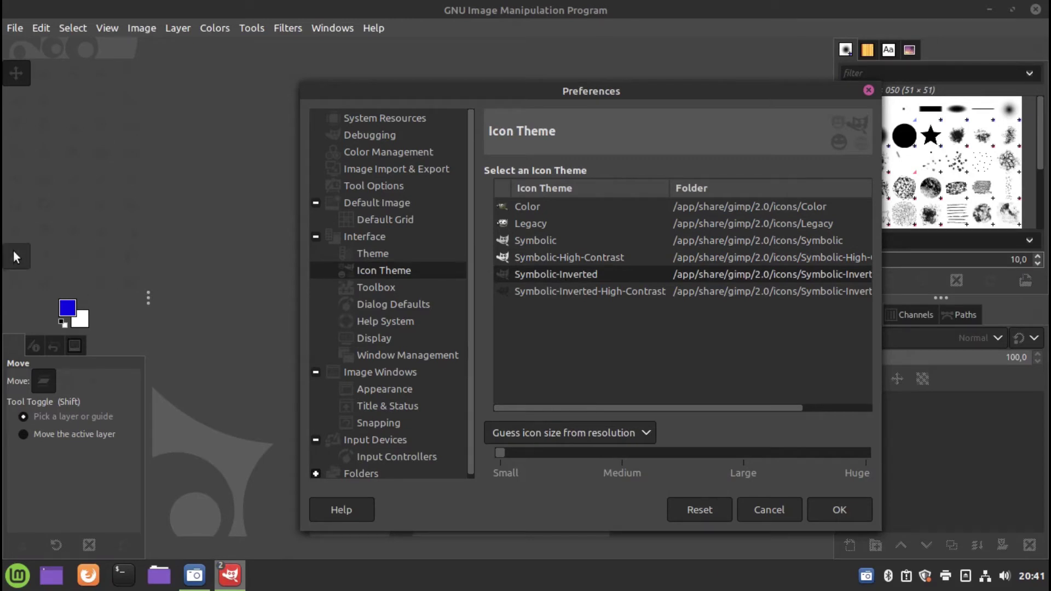
click(546, 292)
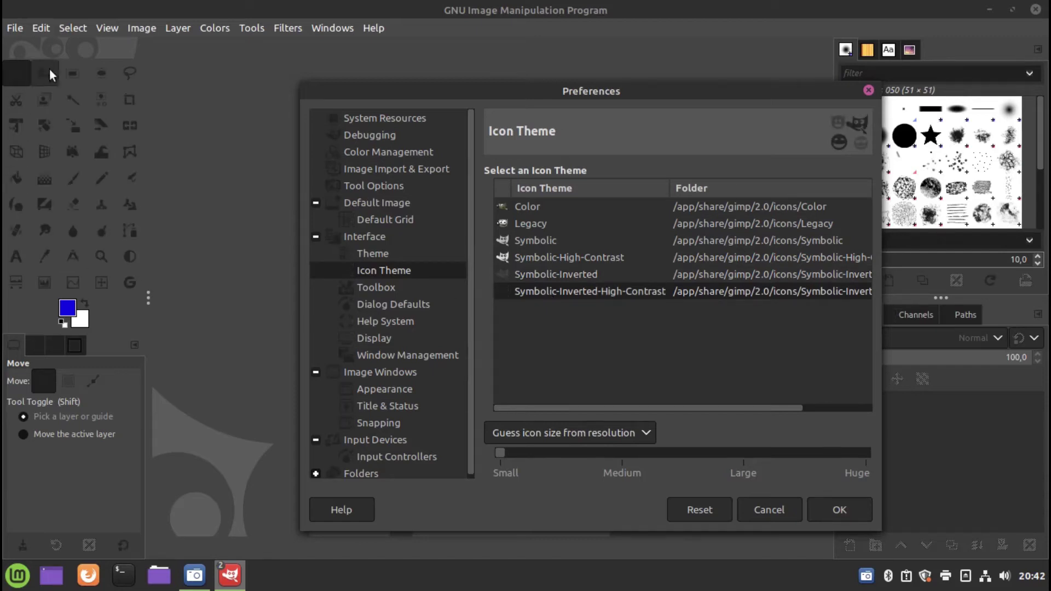
click(377, 255)
Switch to the Gray theme and step the icon sets back up to Color.
click(504, 228)
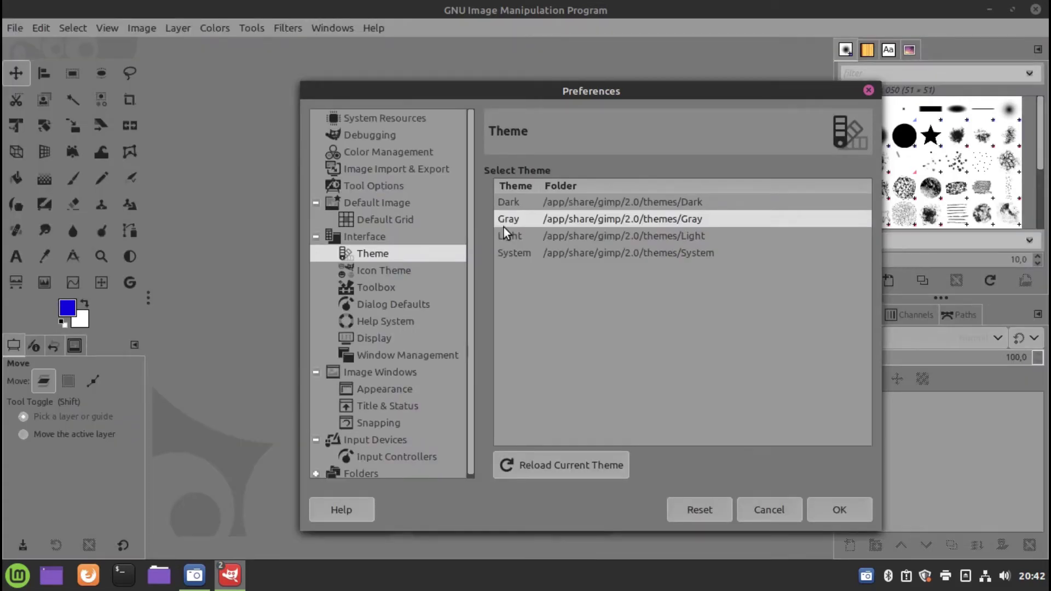
click(396, 276)
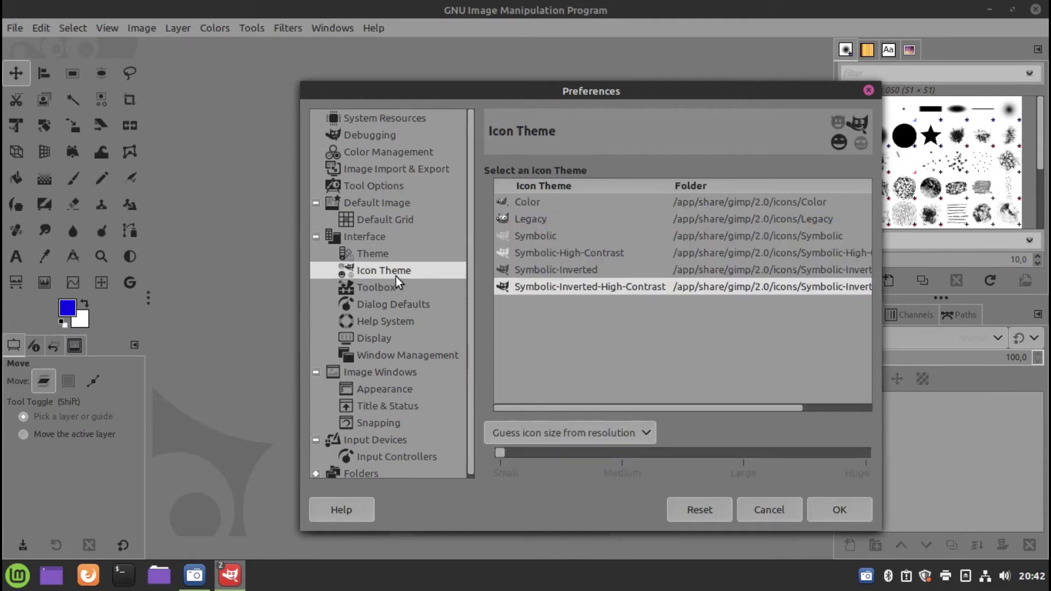
click(529, 270)
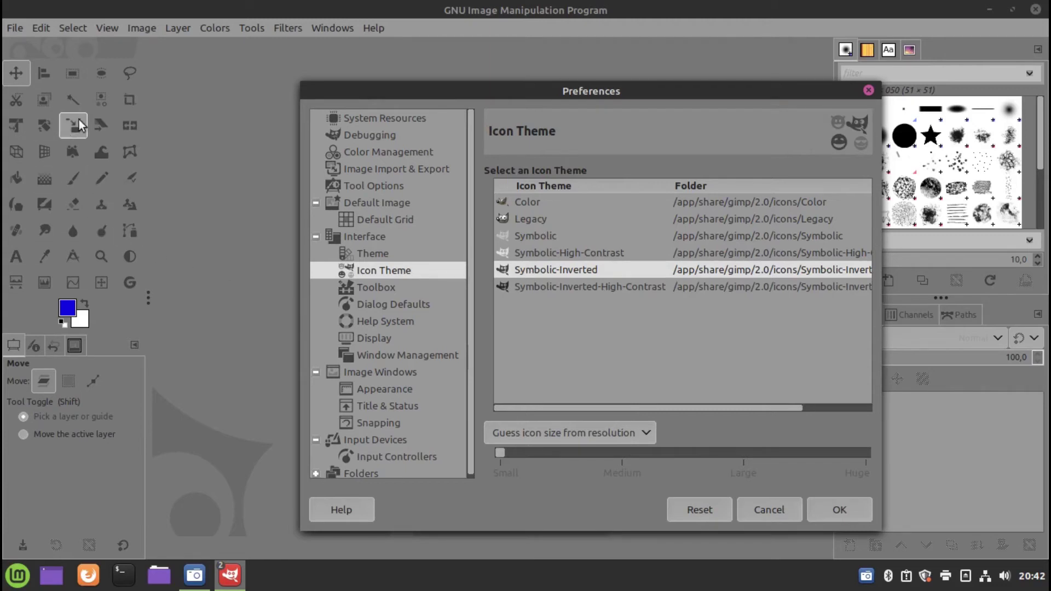
click(537, 258)
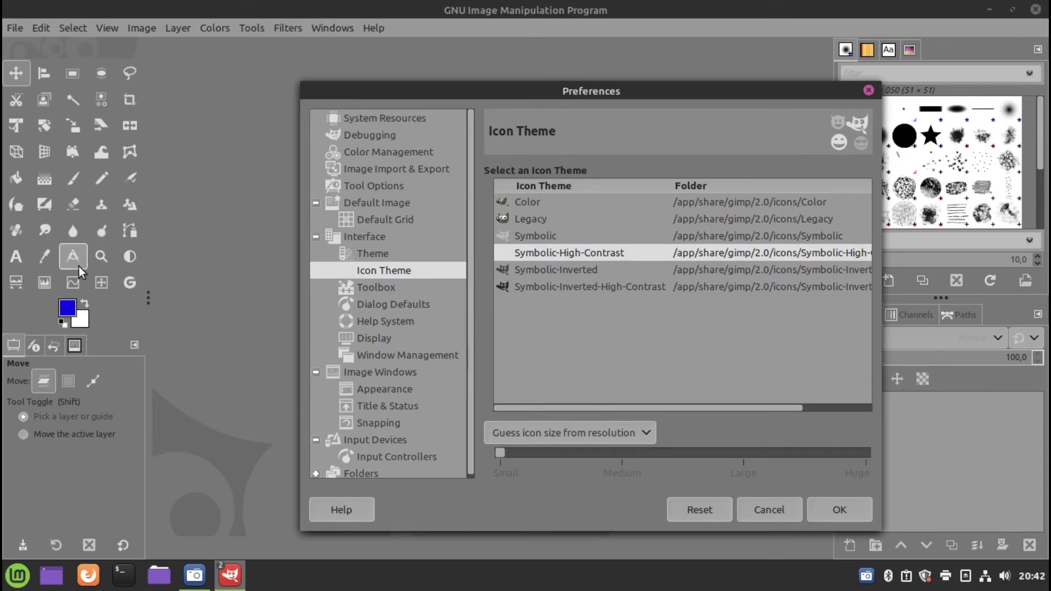
click(548, 234)
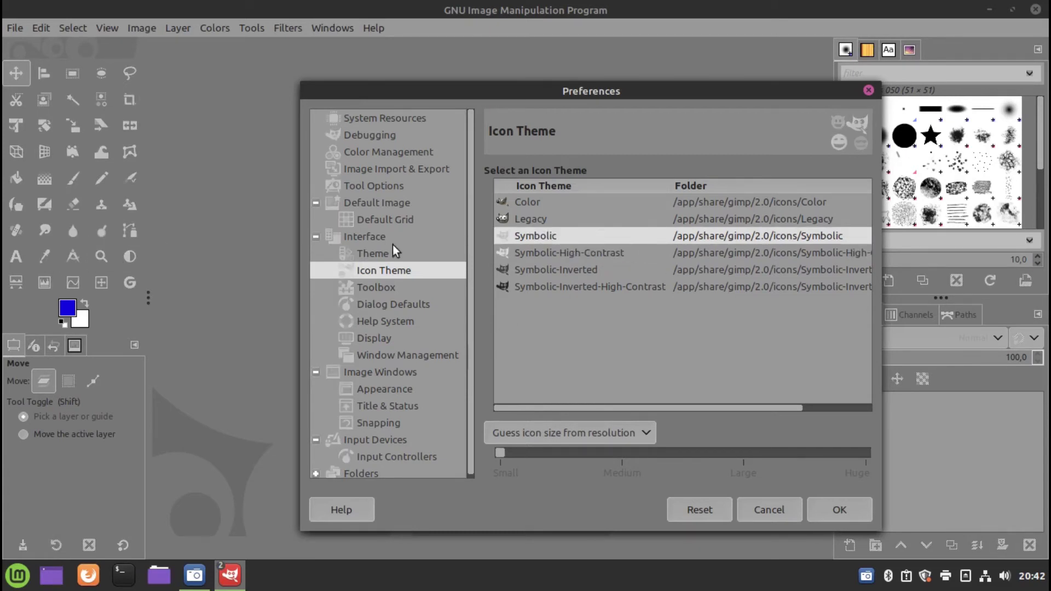
click(522, 223)
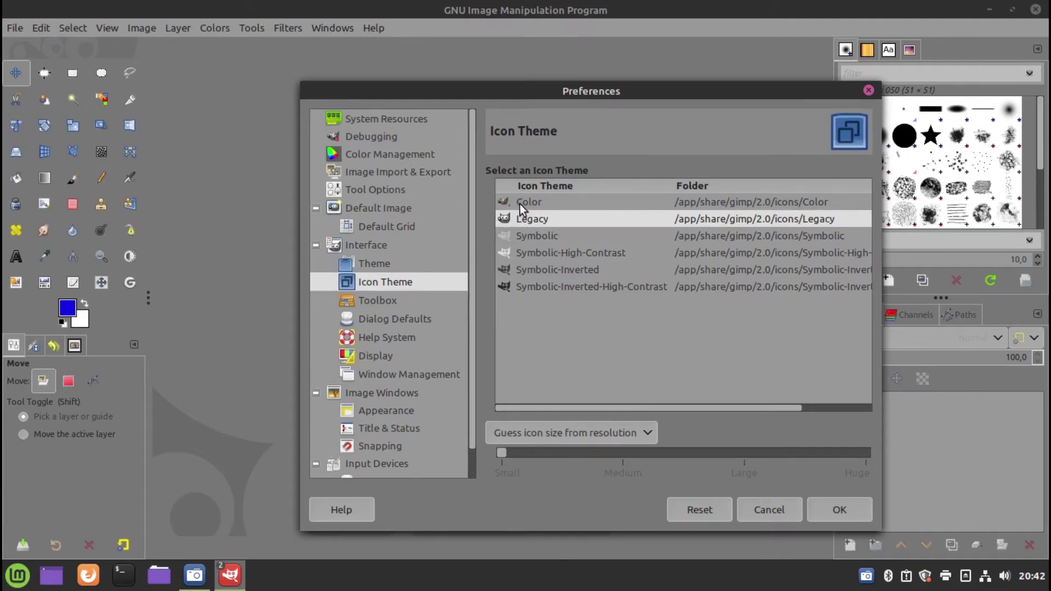
click(519, 204)
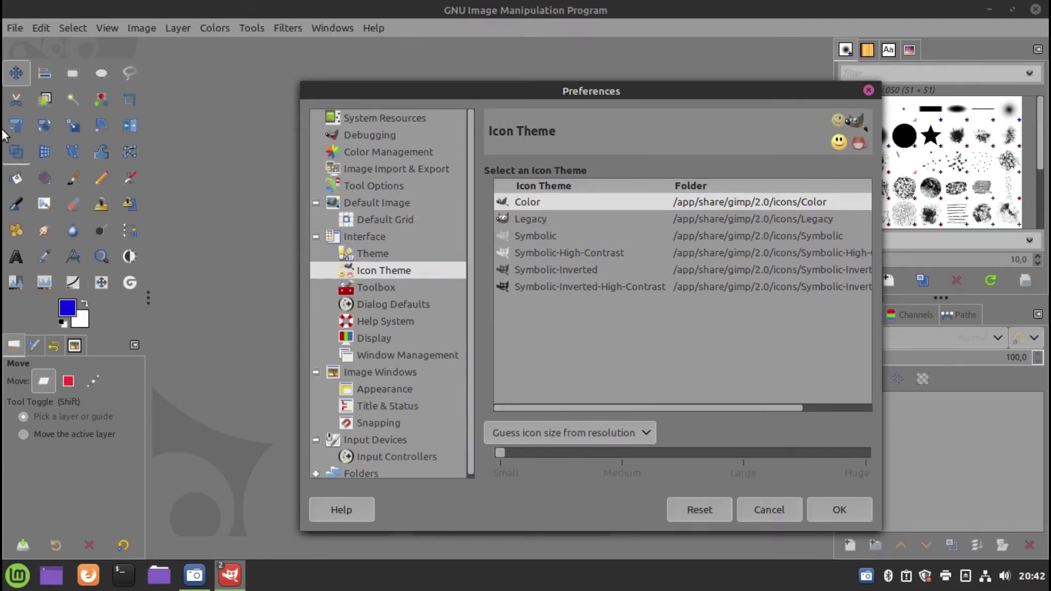
click(380, 256)
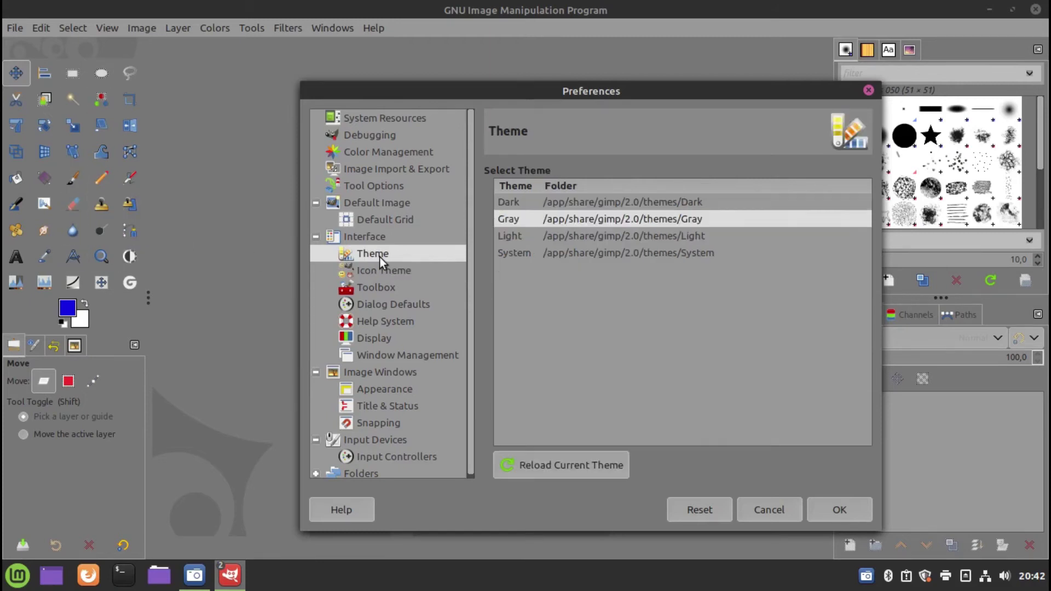
Apply the Light theme and try Legacy through Symbolic-Inverted-High-Contrast icon sets.
click(514, 238)
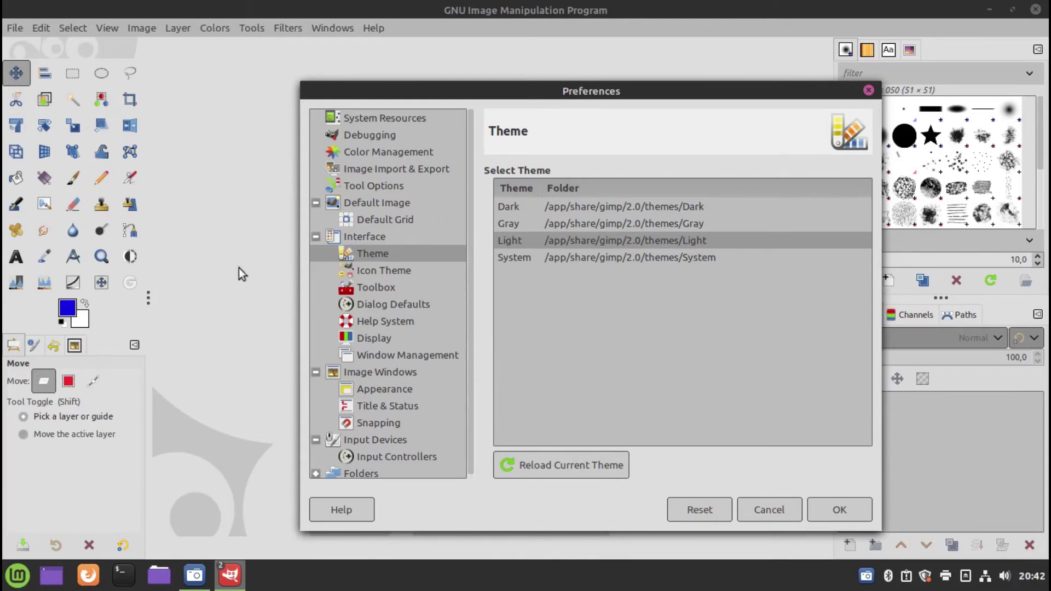
click(383, 271)
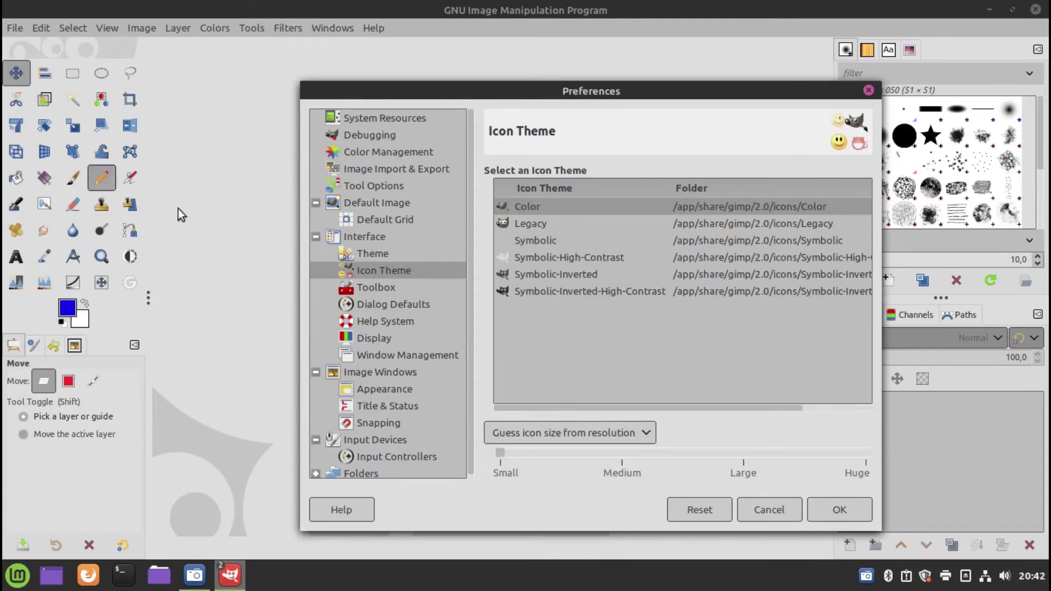
click(529, 225)
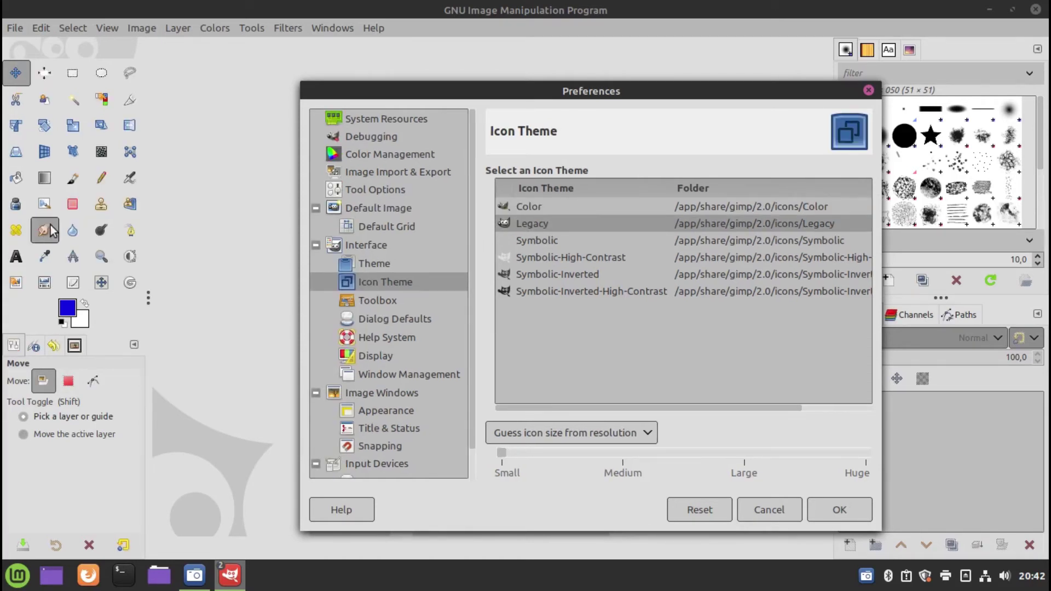
click(547, 247)
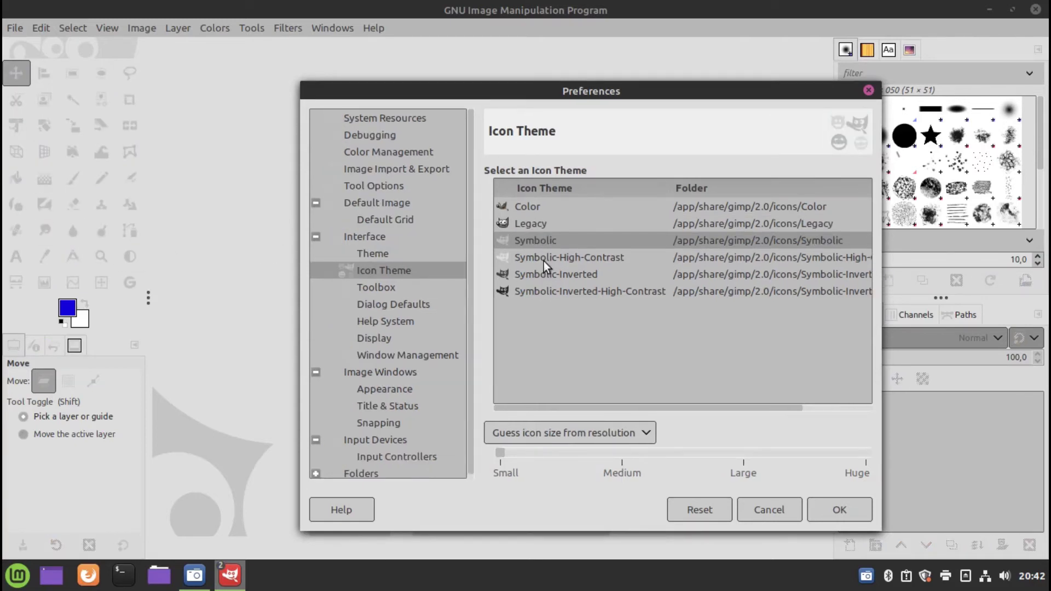
click(543, 261)
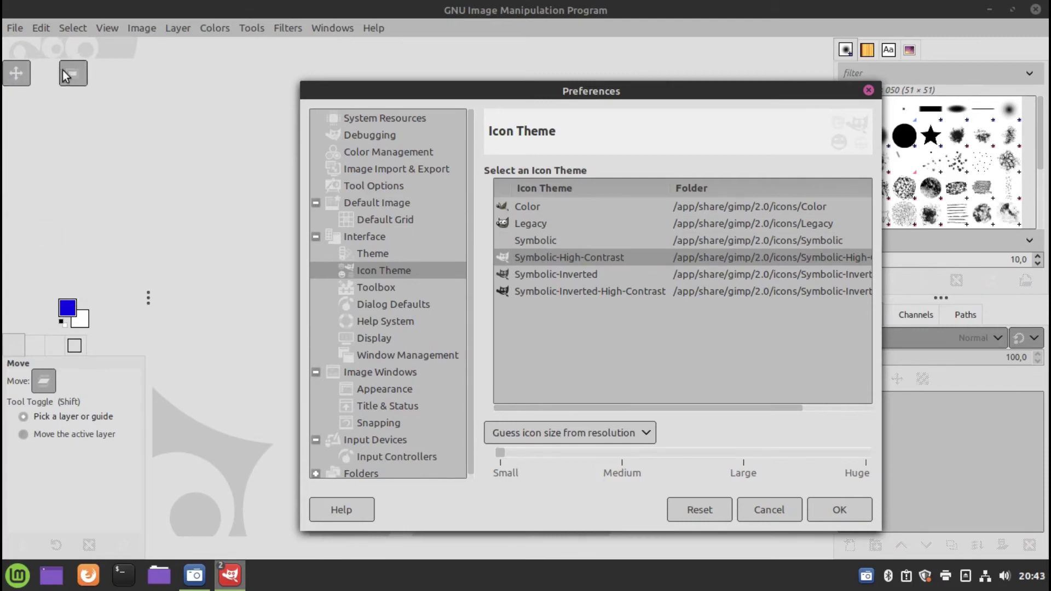
click(527, 279)
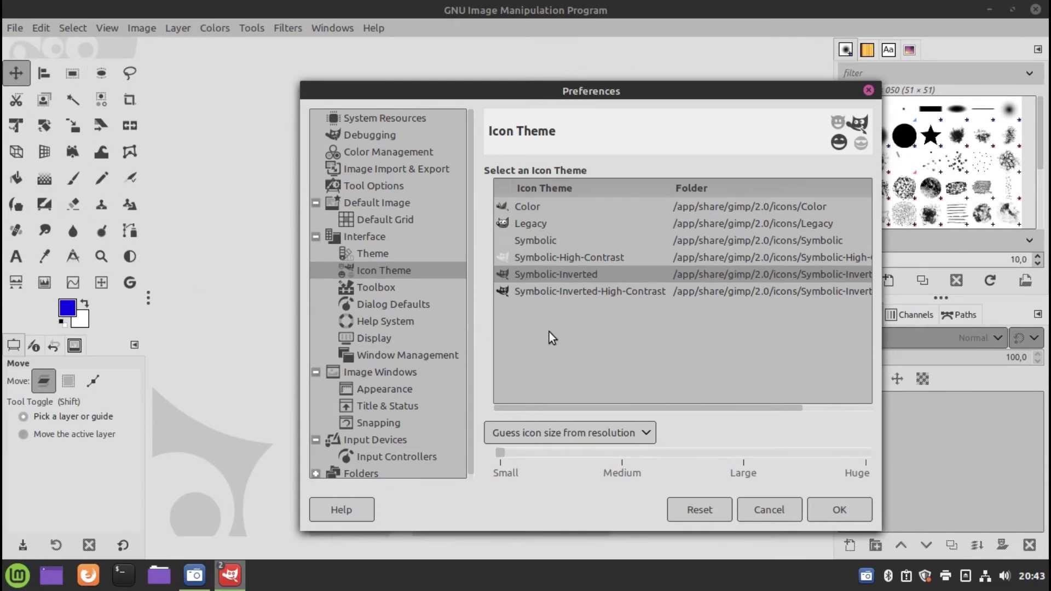
click(542, 291)
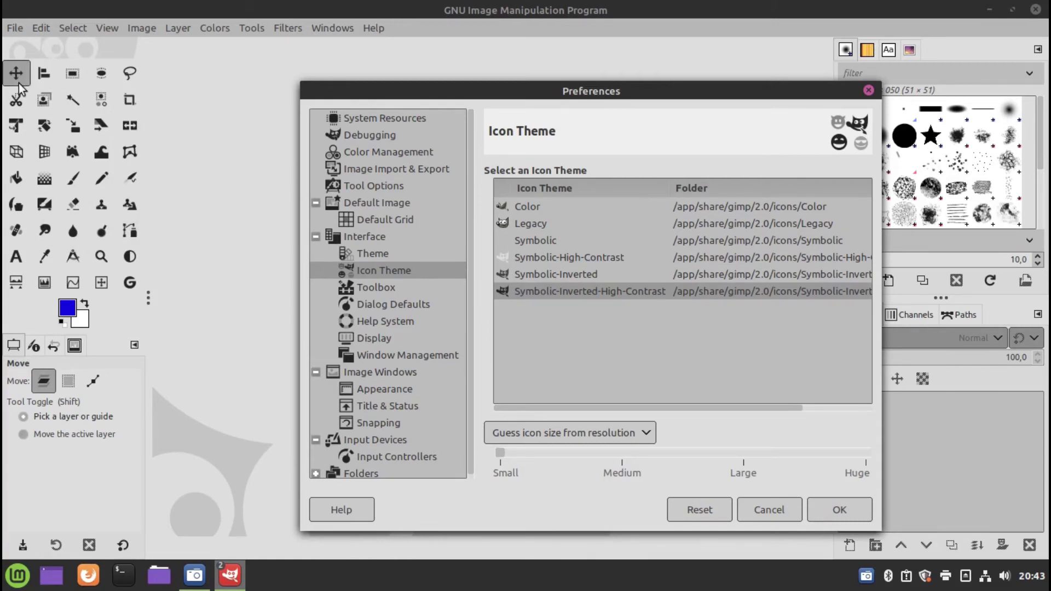
Apply the System interface theme and move the Preferences dialog aside.
click(378, 257)
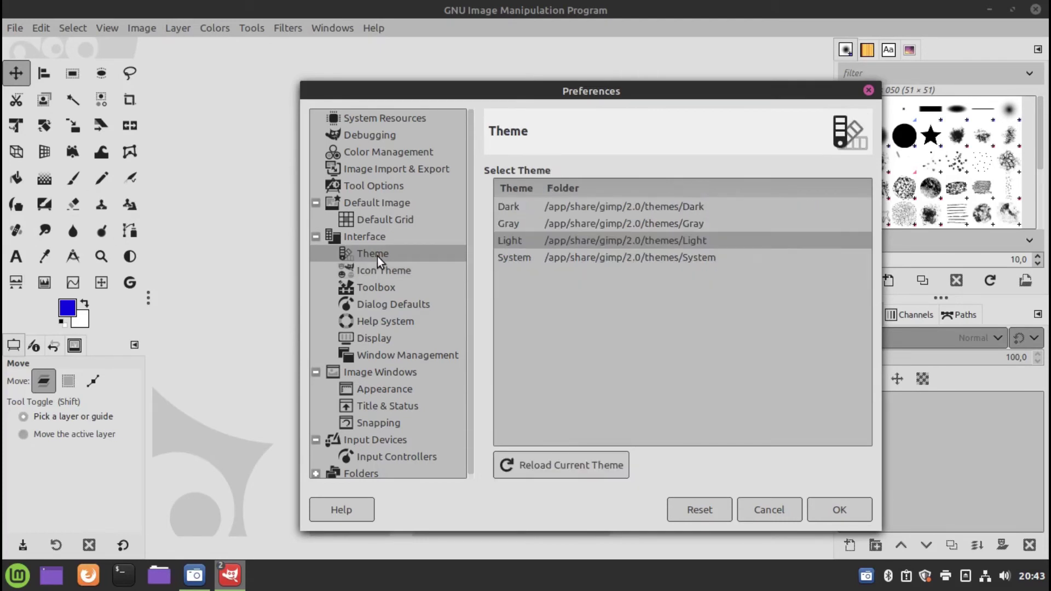
click(526, 258)
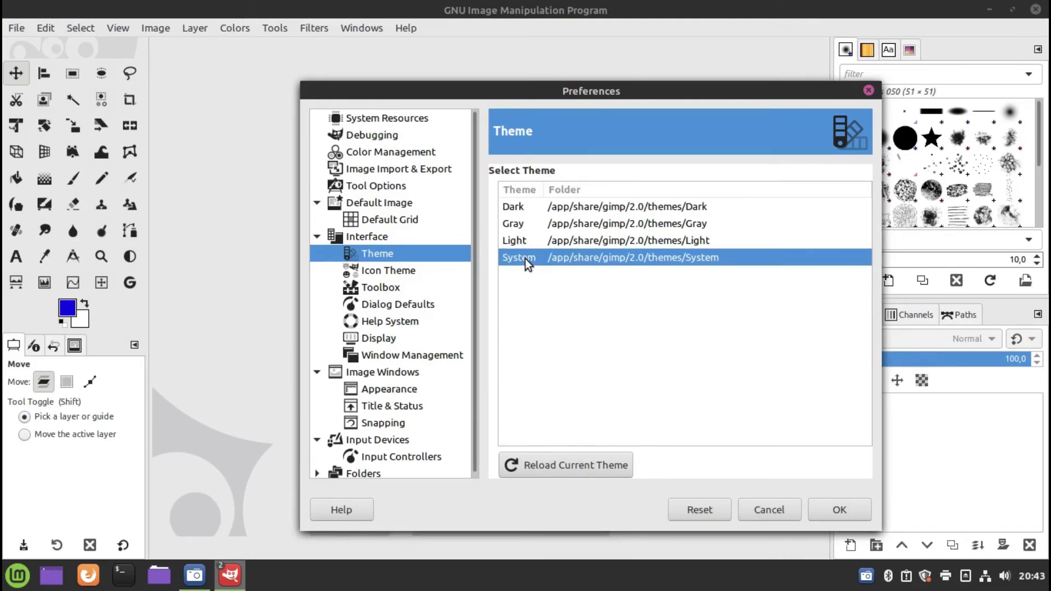
drag(551, 98, 488, 69)
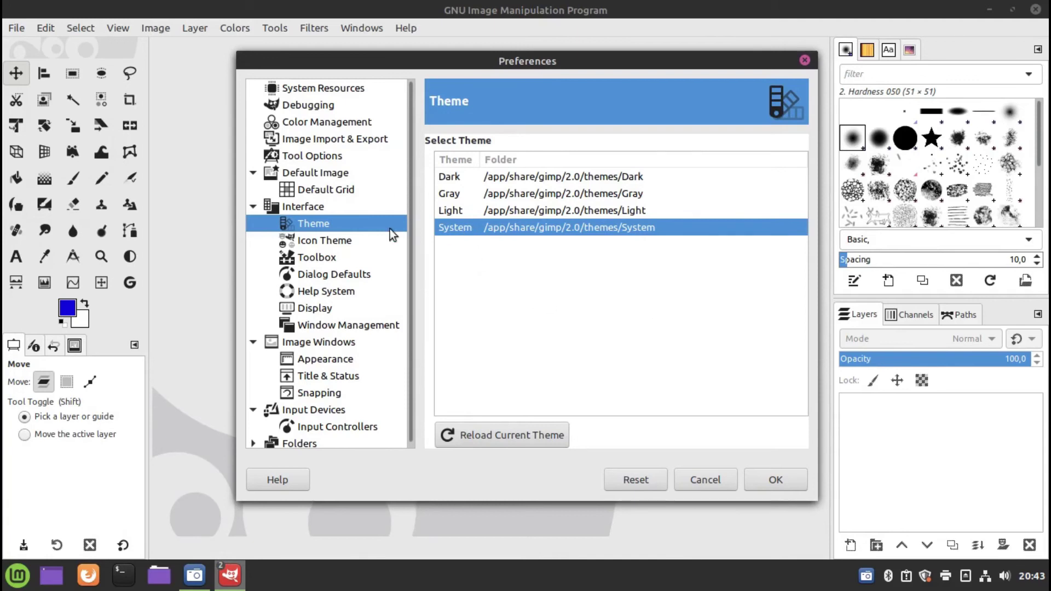
Step the icons back from Symbolic-Inverted through each set to Color.
click(334, 239)
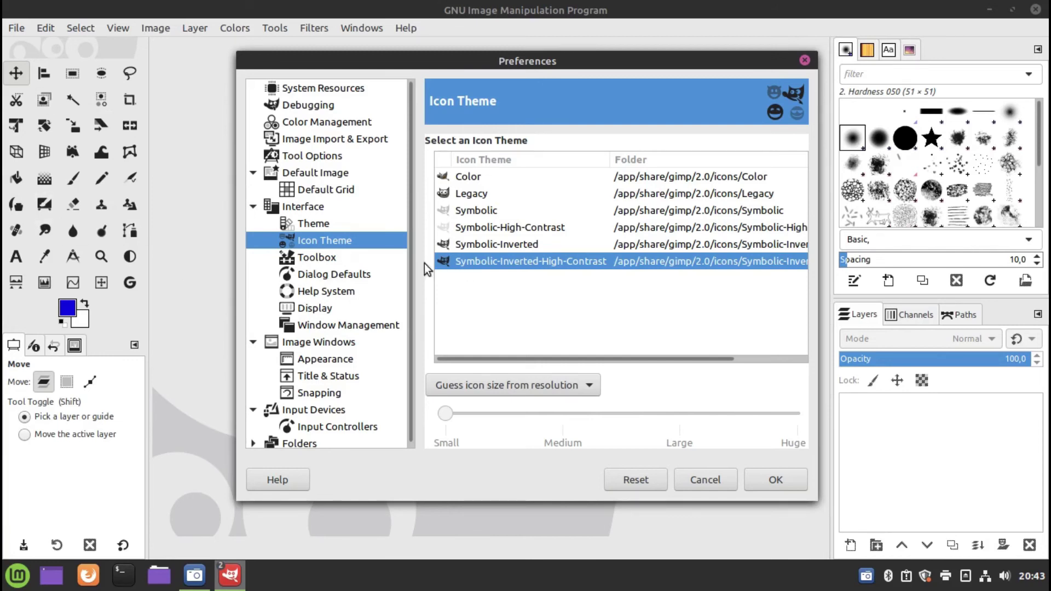
click(471, 247)
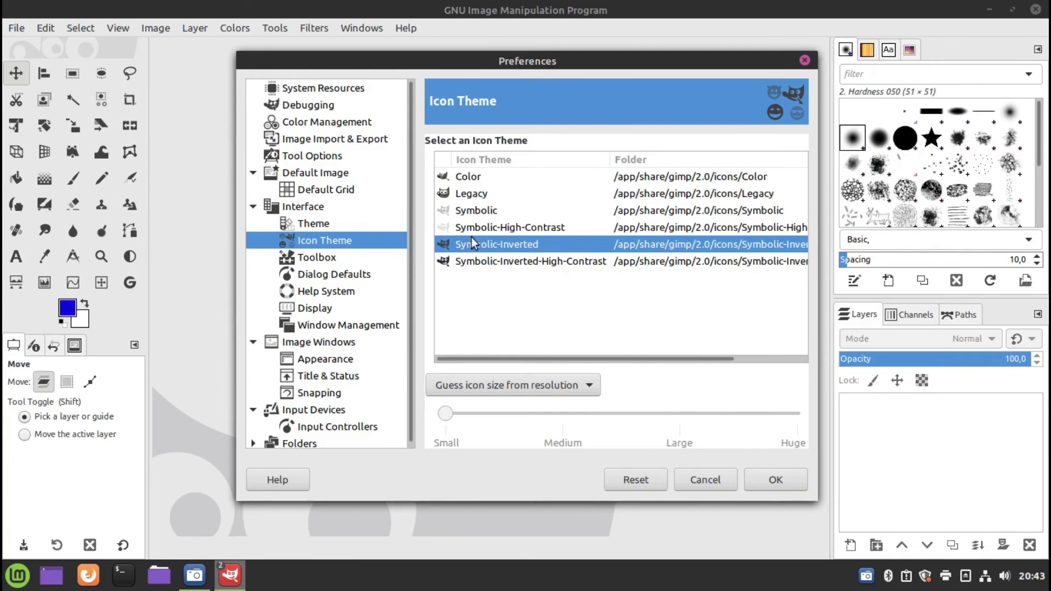
click(472, 228)
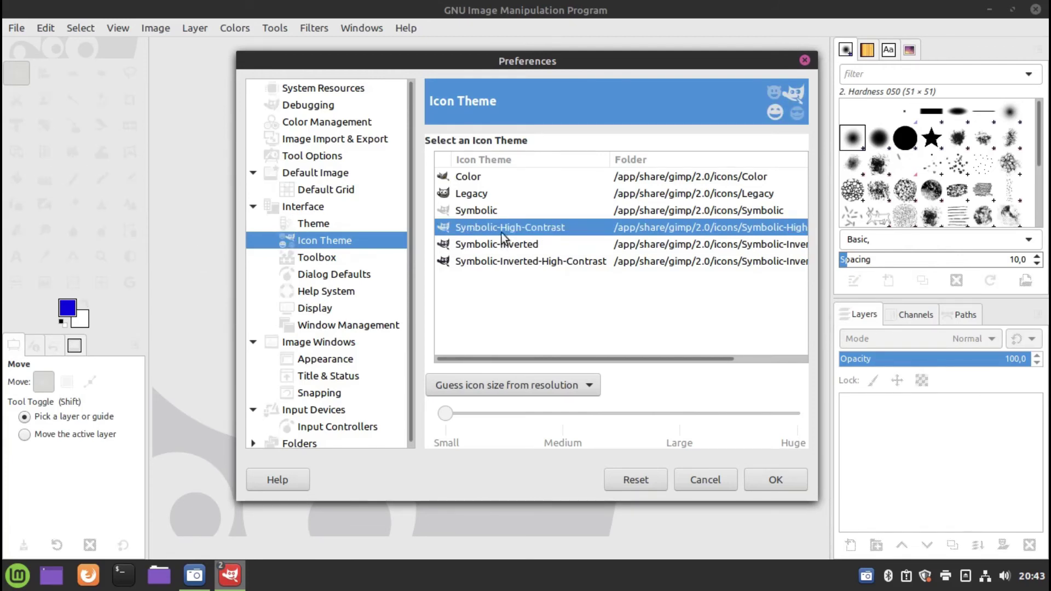
click(470, 213)
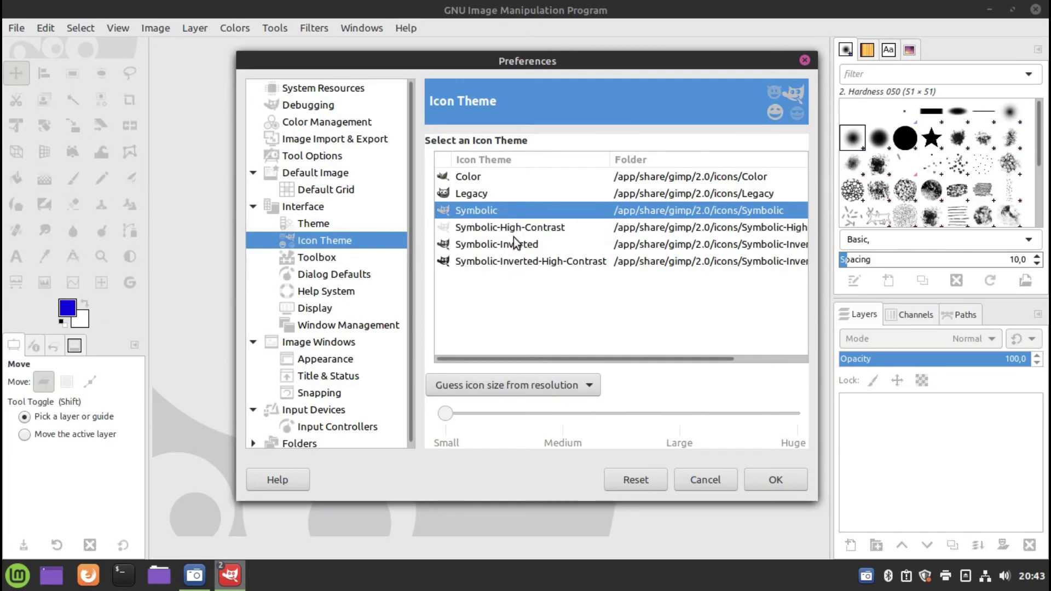
click(458, 193)
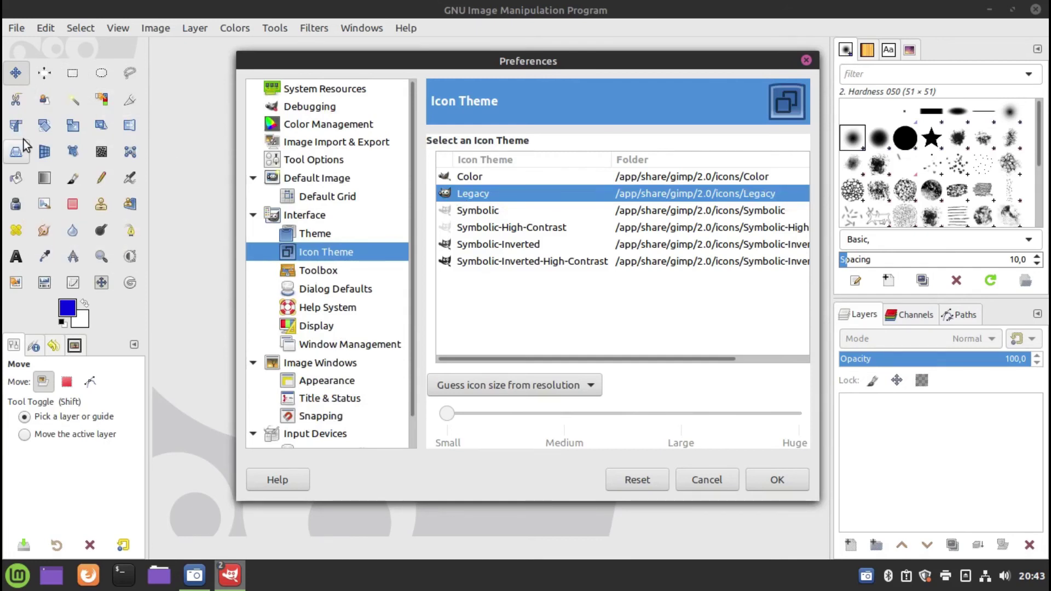
click(455, 176)
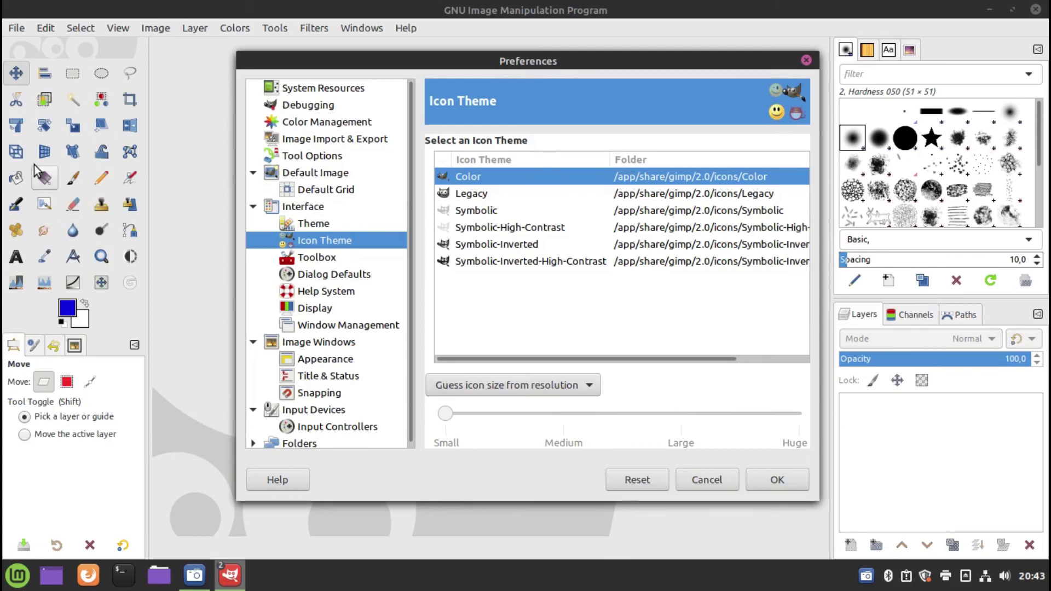
click(320, 224)
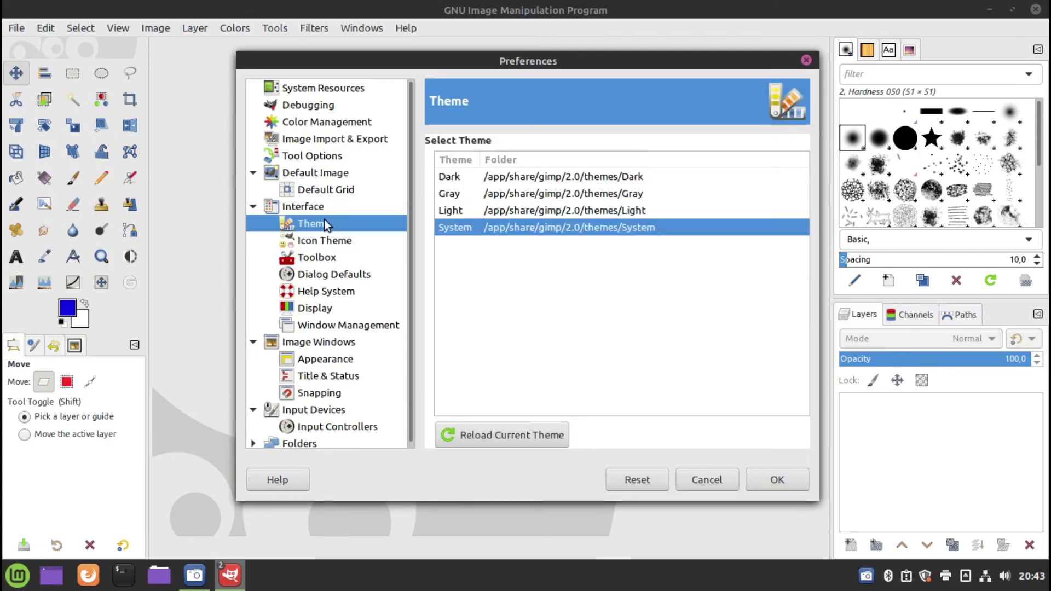
Apply the Dark theme with Symbolic-High-Contrast icons and confirm Preferences with OK.
click(456, 178)
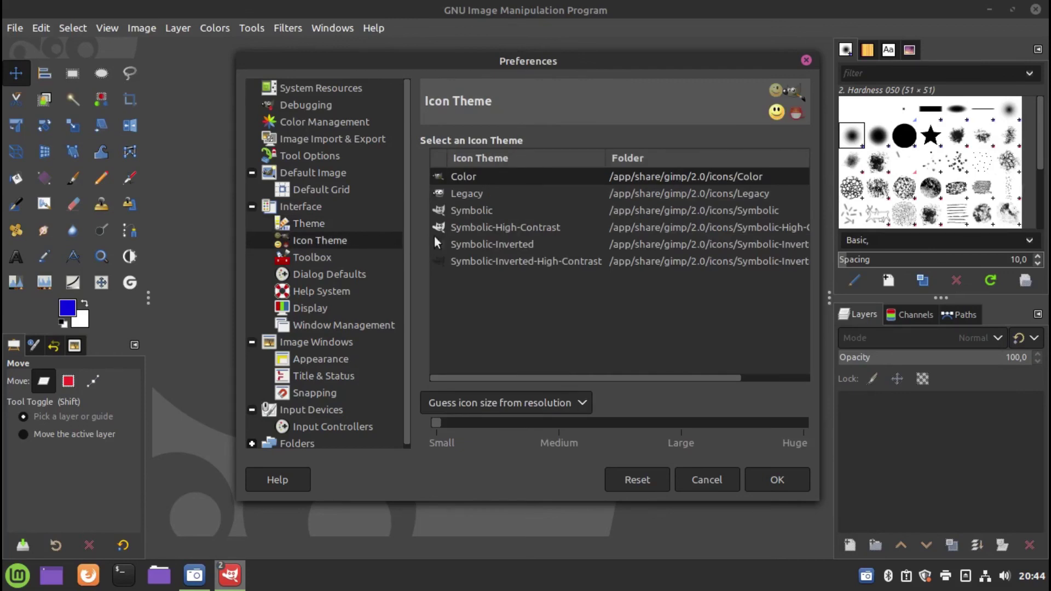
key(Down)
click(468, 230)
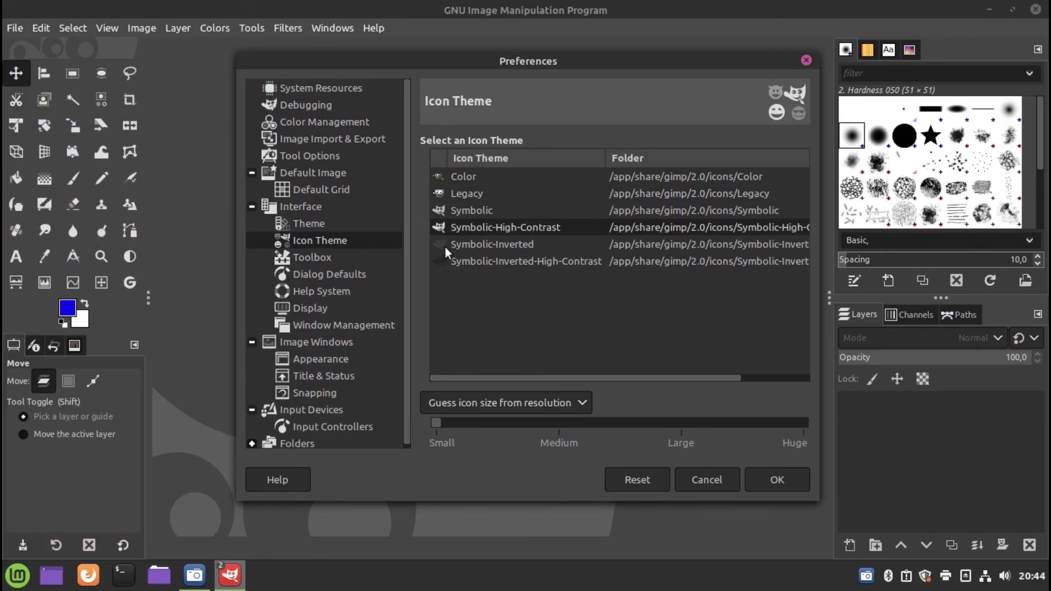
click(778, 480)
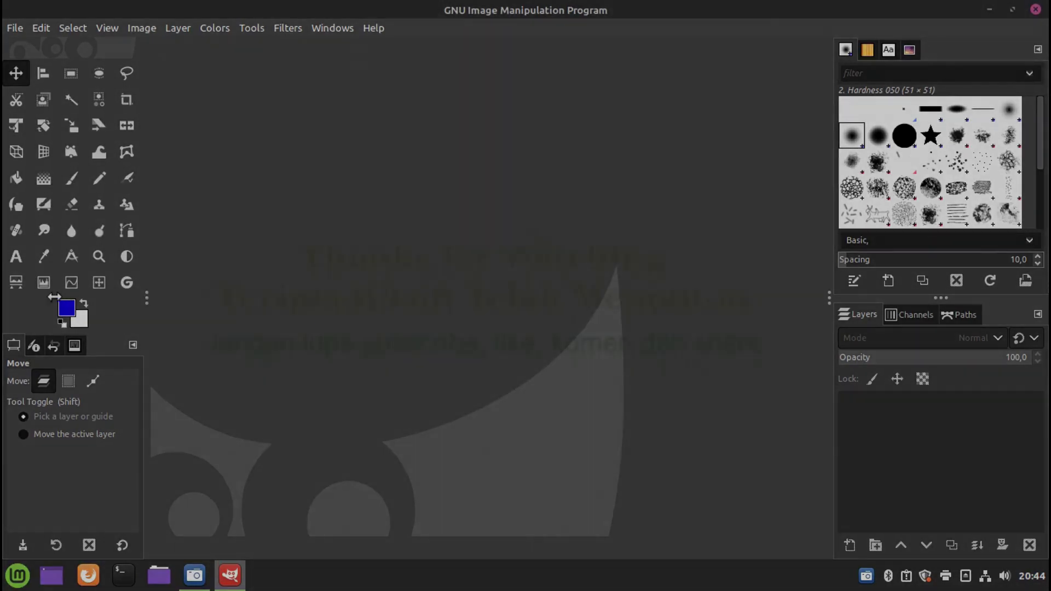